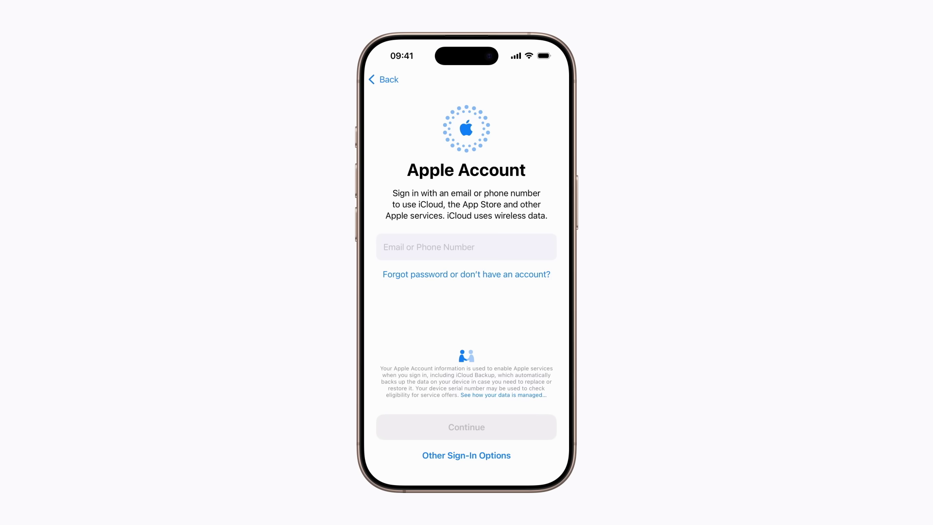
# Start creating a free Apple Account and confirm the entered name and date of birth.
pyautogui.click(470, 275)
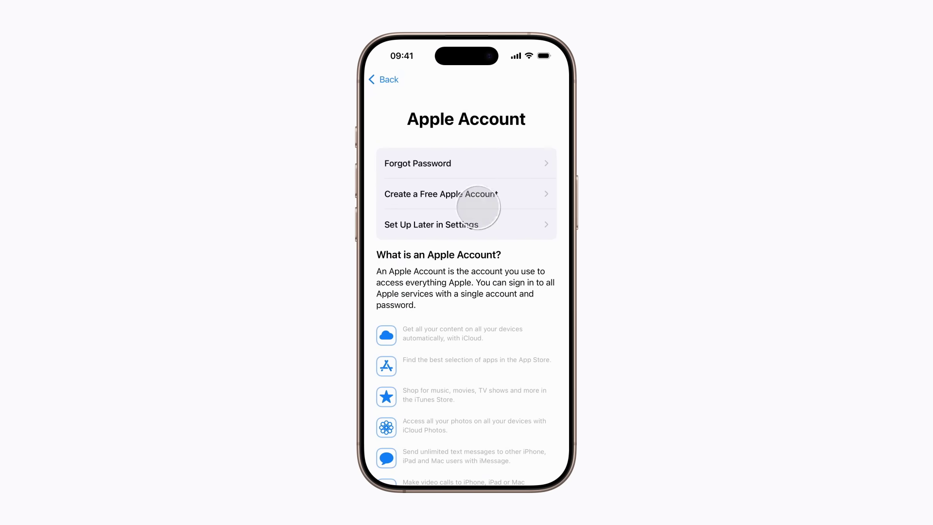
pyautogui.click(463, 194)
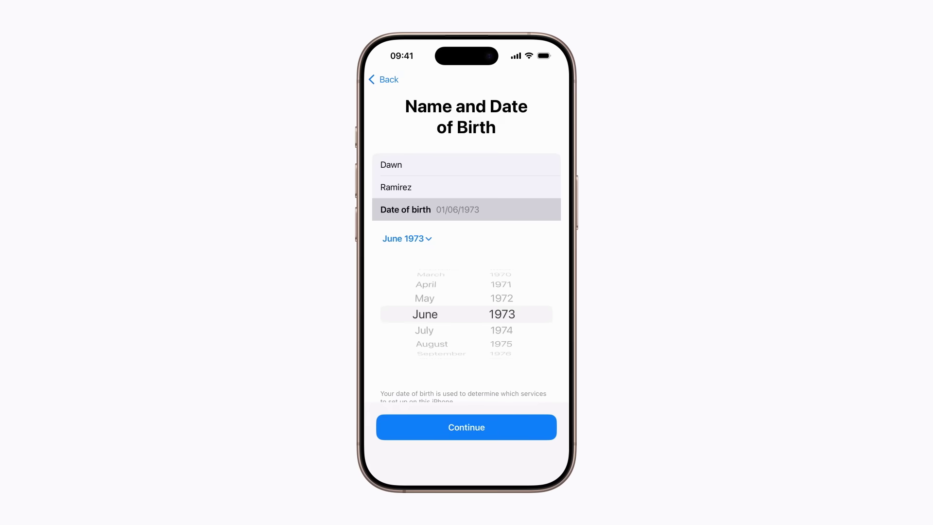
pyautogui.click(466, 428)
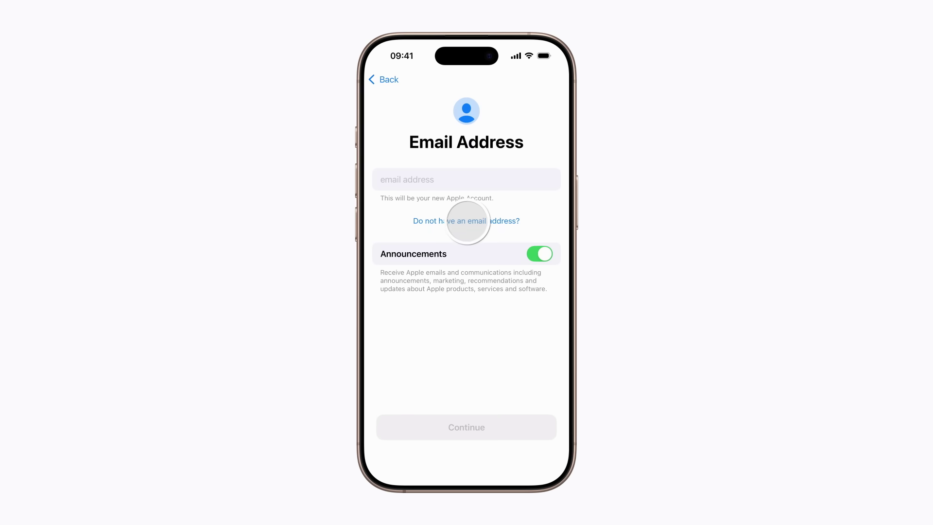
# Choose to get a new iCloud email address, enter the desired address name, and continue.
pyautogui.click(469, 219)
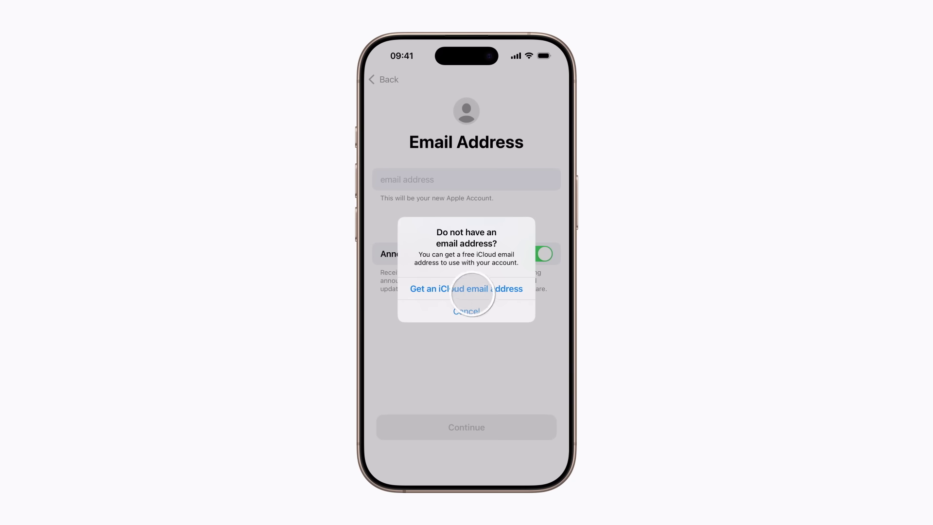
pyautogui.click(467, 289)
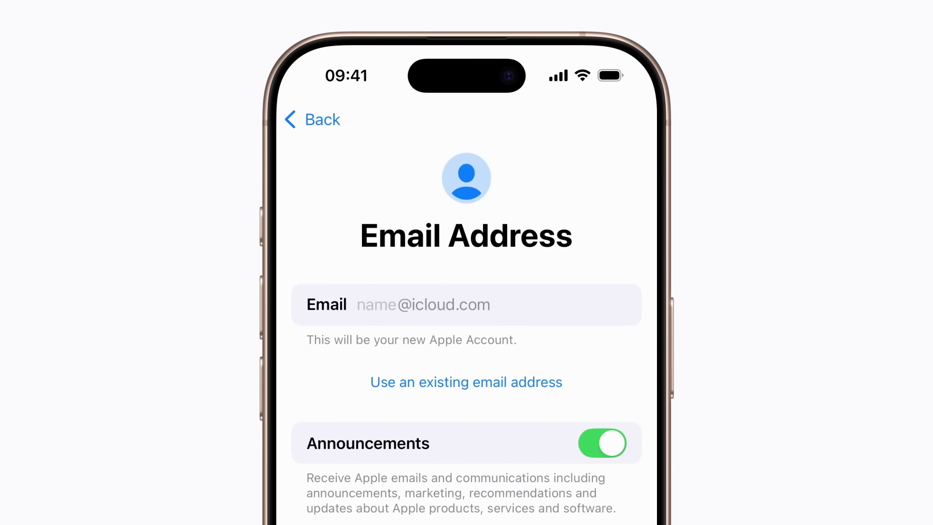
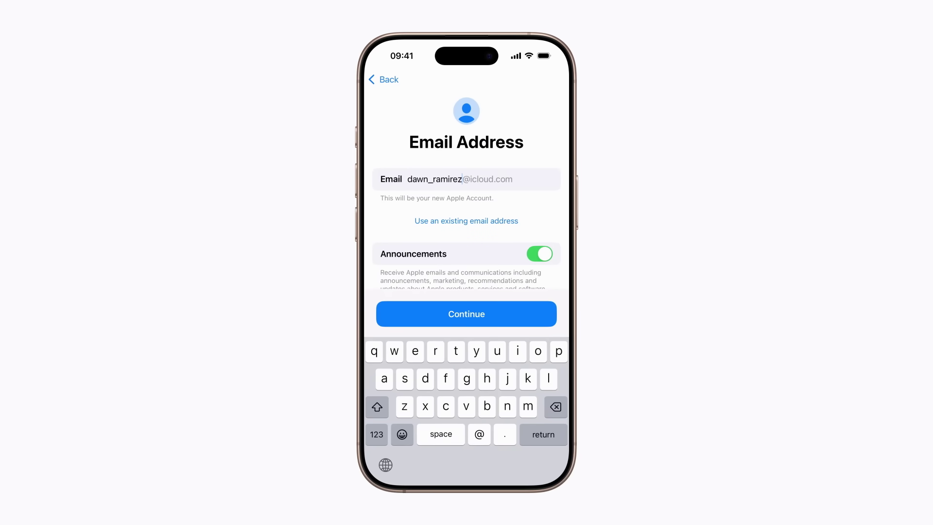
pyautogui.click(472, 318)
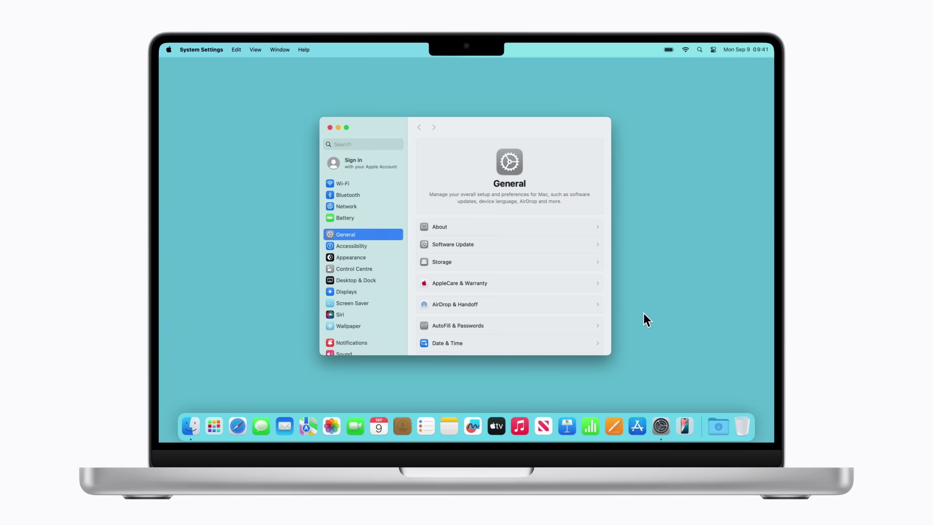
# Open Apple Account sign-in in System Settings and choose to create a new account.
pyautogui.click(357, 165)
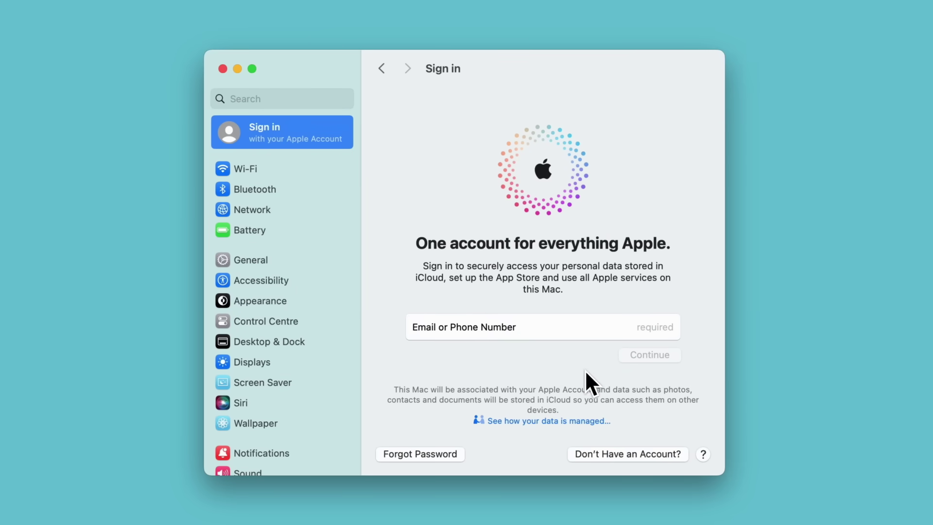
pyautogui.click(628, 456)
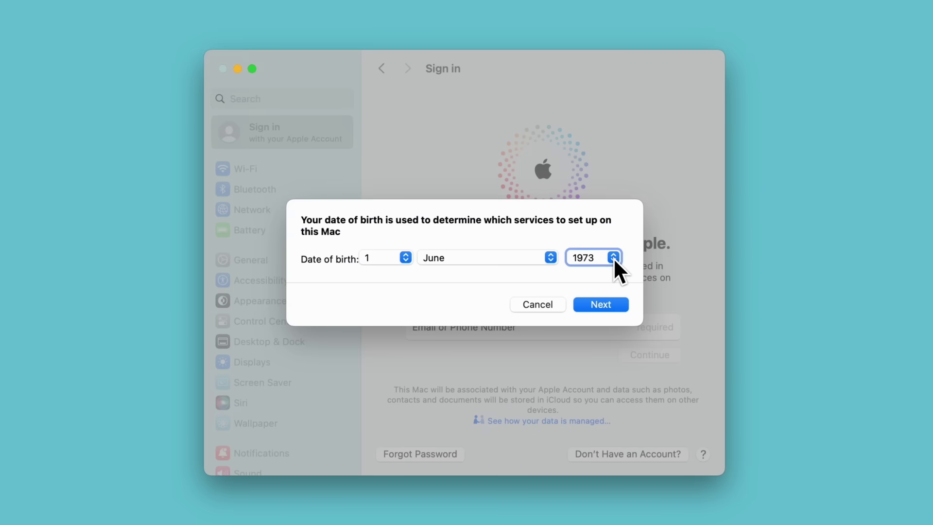
pyautogui.click(603, 306)
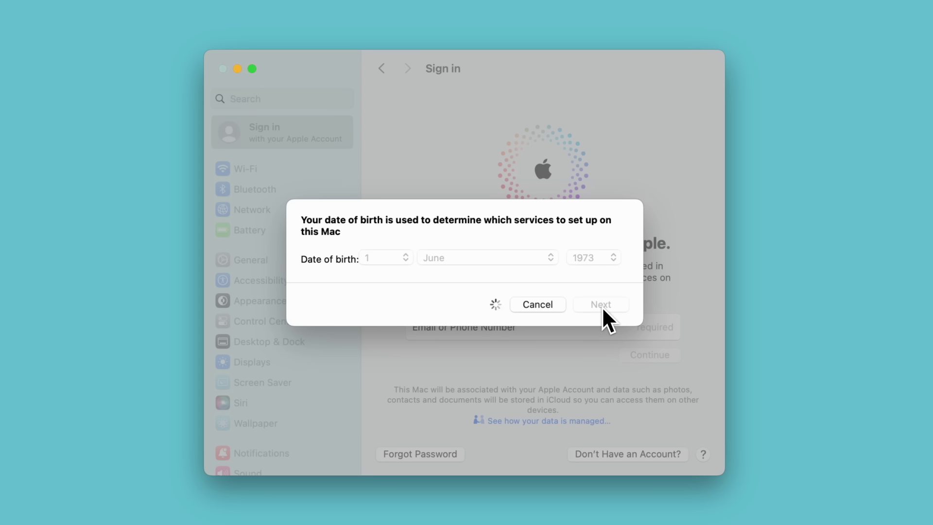
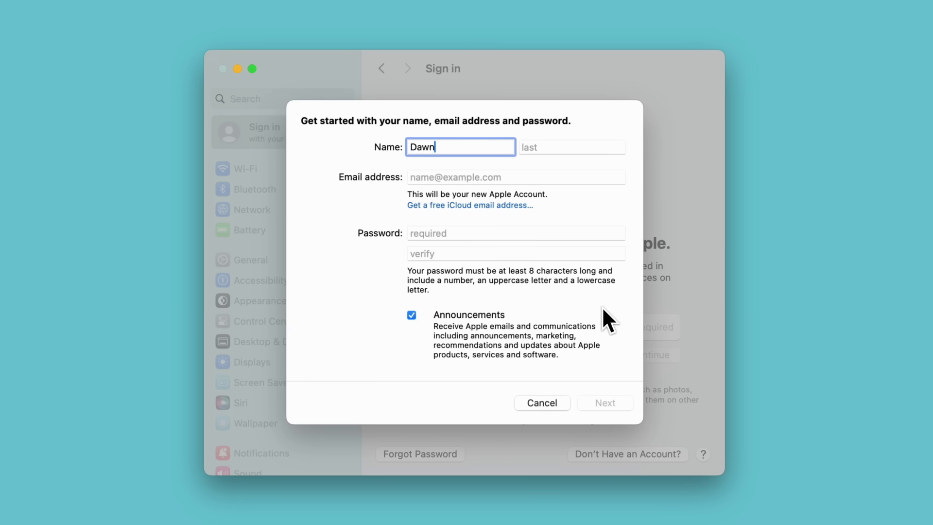
pyautogui.press('Tab')
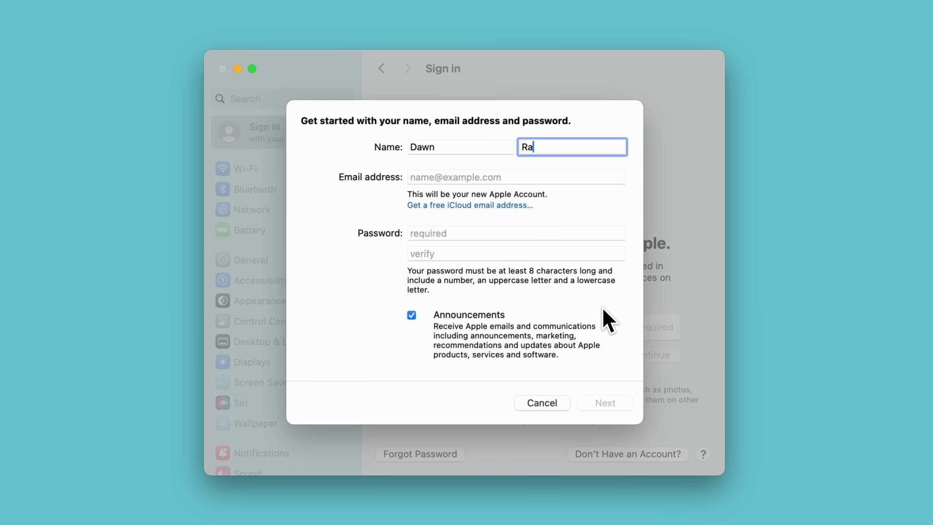
pyautogui.press('Tab')
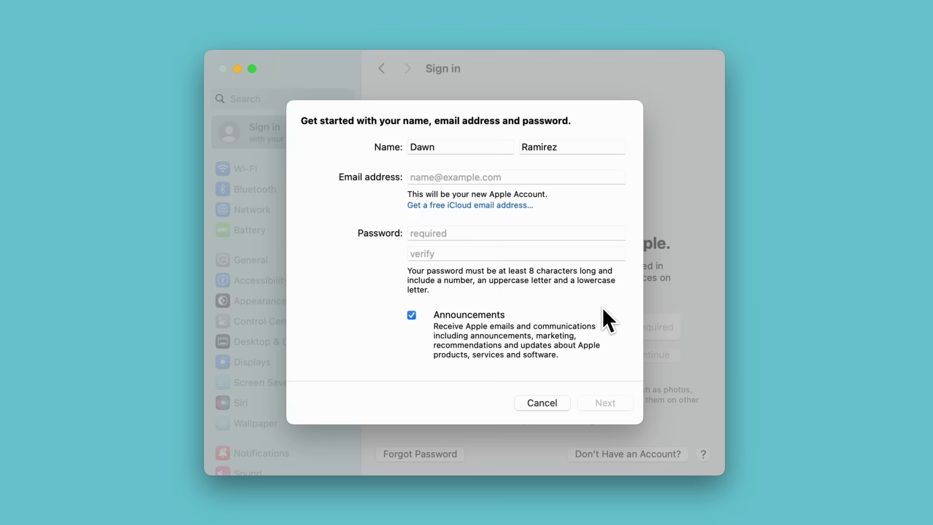
pyautogui.click(487, 205)
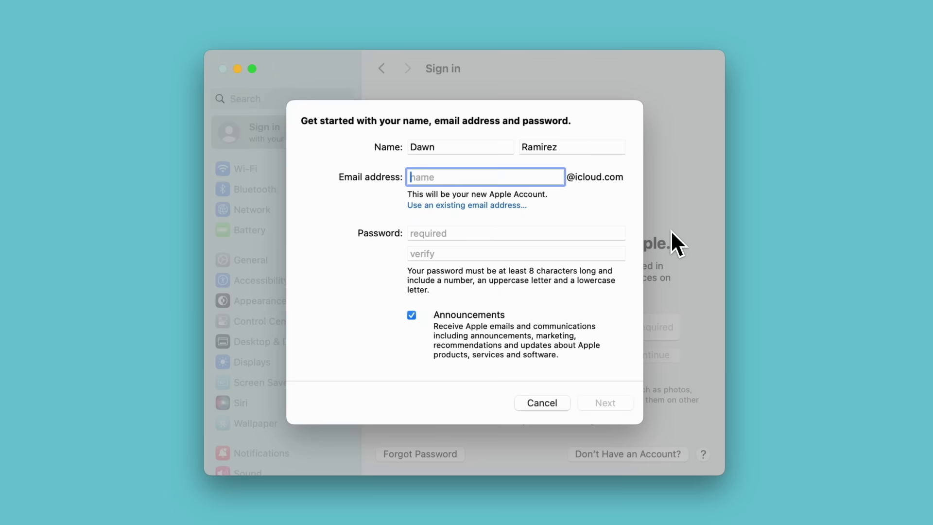
pyautogui.press('Tab')
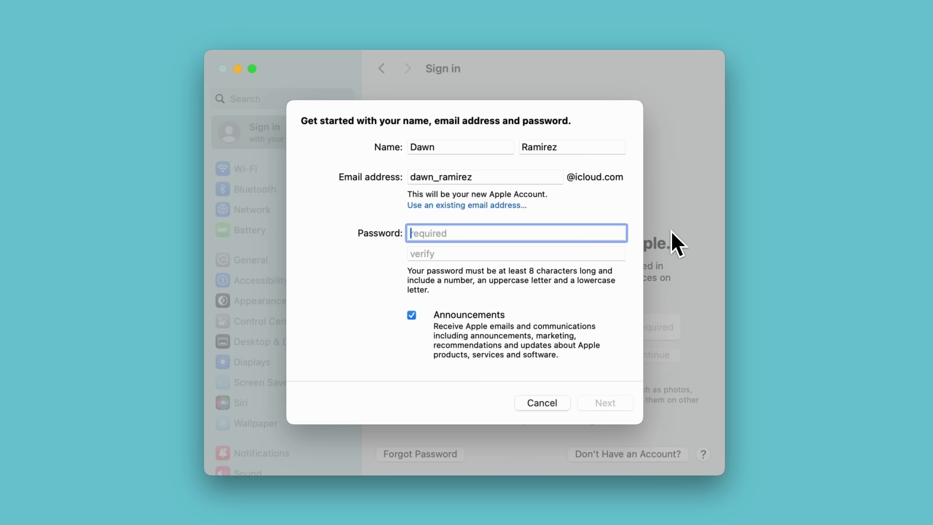
pyautogui.write('••••••••••••')
pyautogui.press('Tab')
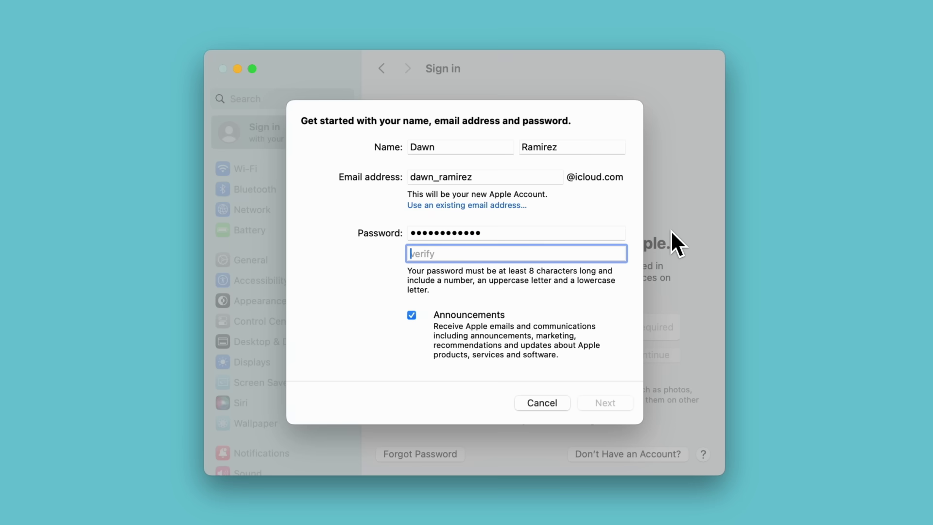
pyautogui.write('••••••••••••')
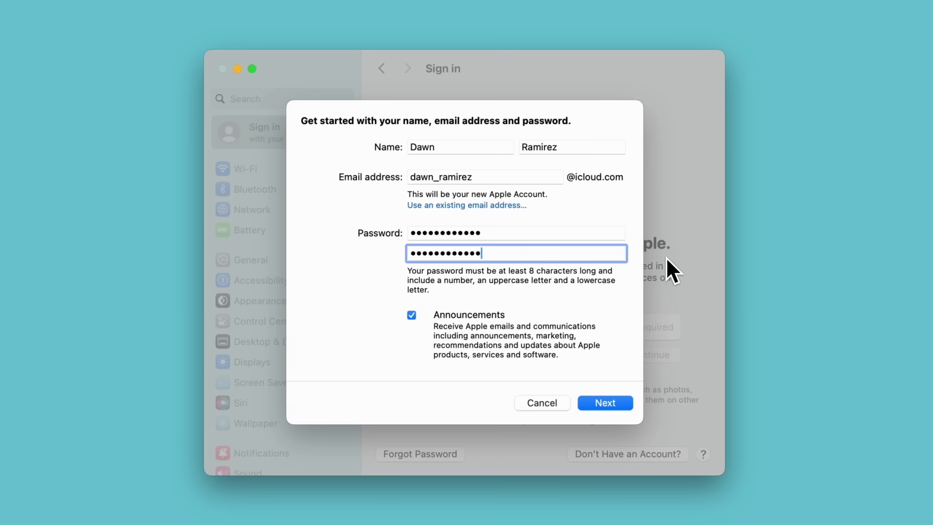
# Submit the account's name, email and password details.
pyautogui.click(606, 403)
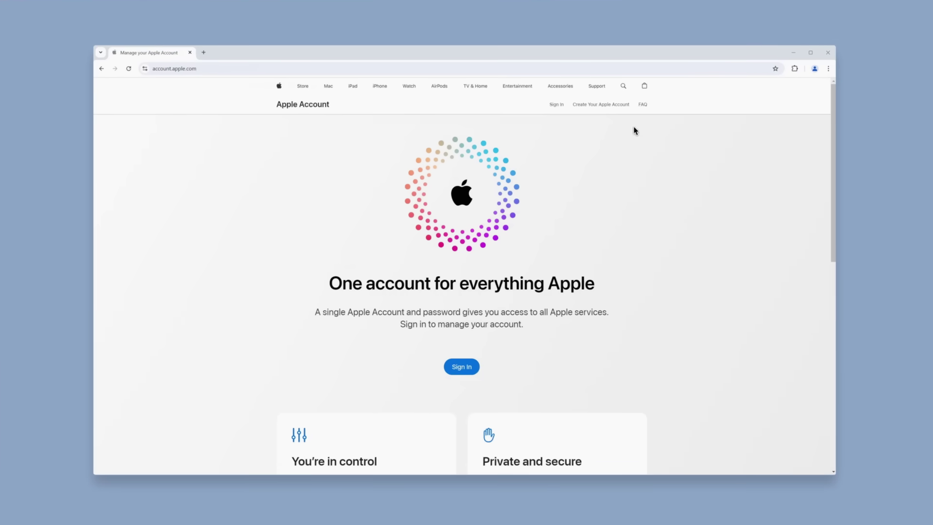
pyautogui.click(607, 106)
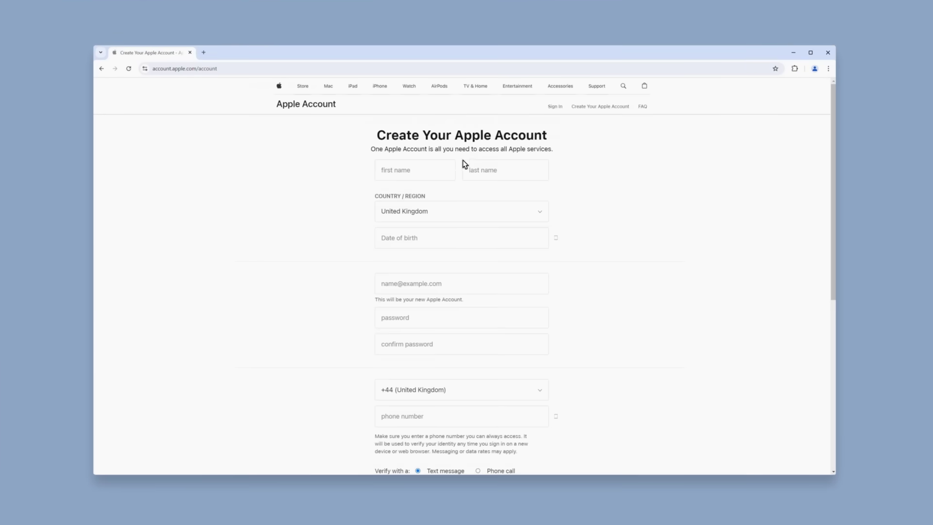
pyautogui.click(438, 170)
pyautogui.press('Tab')
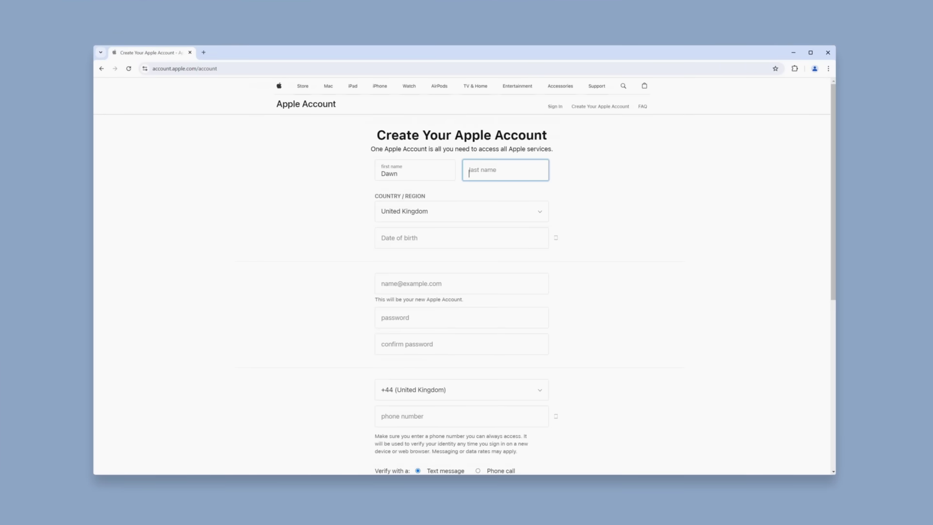
pyautogui.click(462, 238)
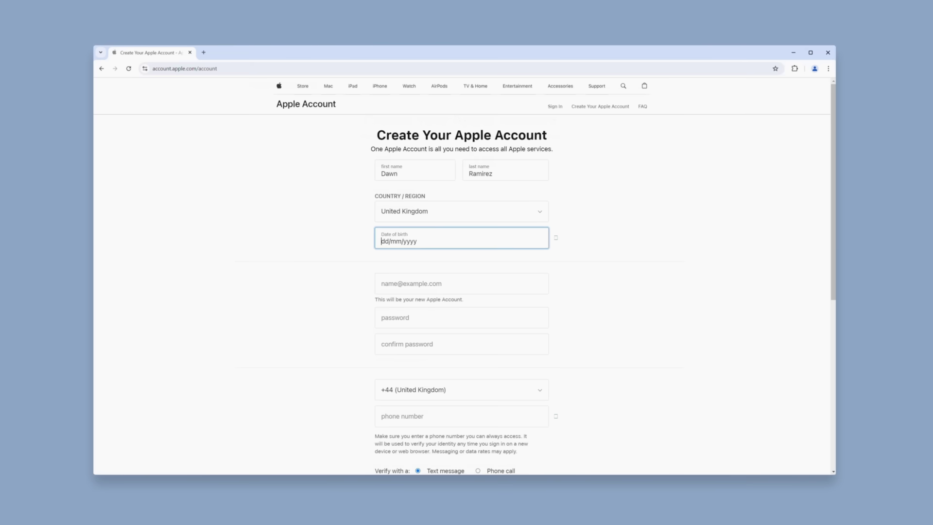
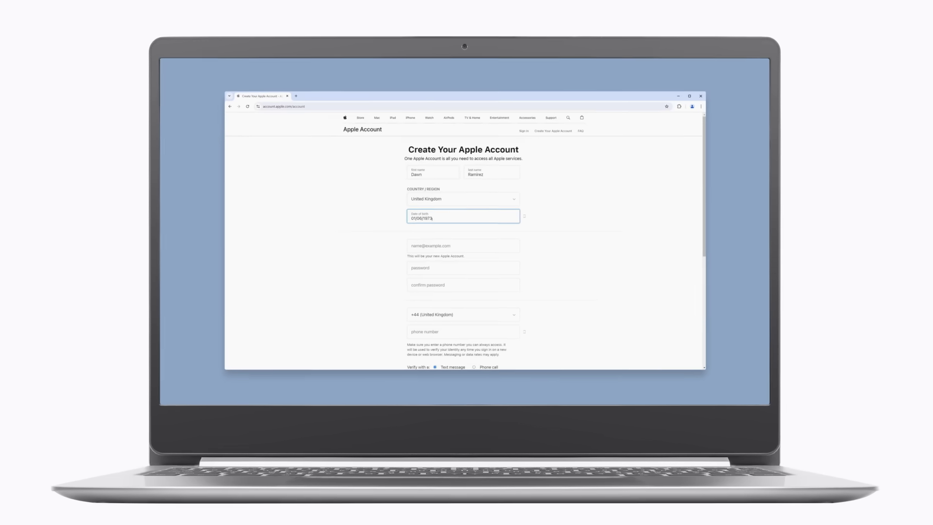